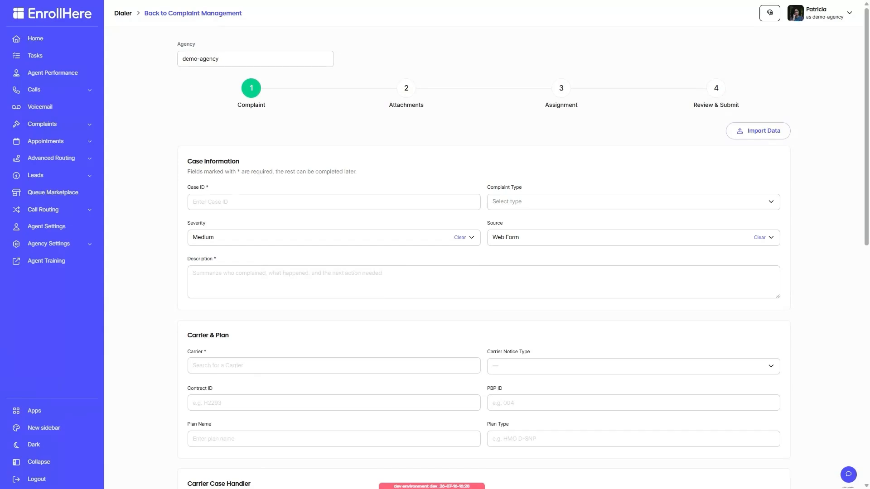
- Open the complaint data import, look at the spreadsheet upload option, and choose importing from pasted text
left_click(768, 131)
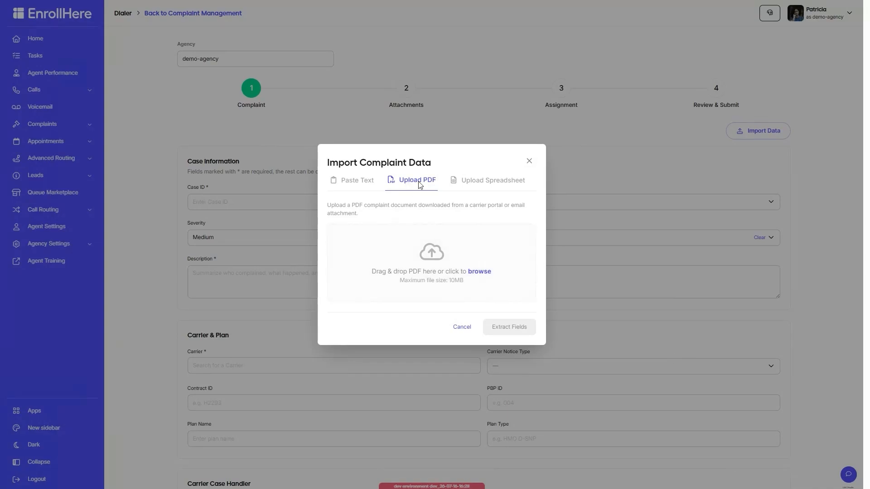
left_click(504, 186)
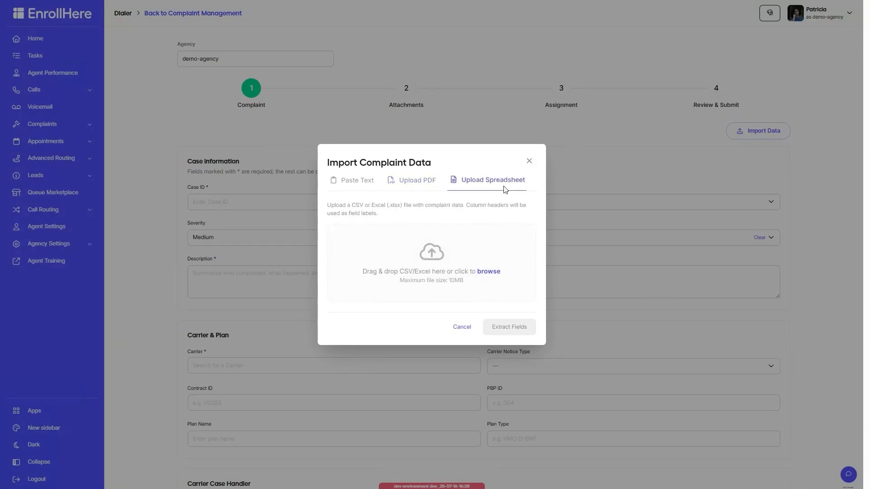
left_click(352, 182)
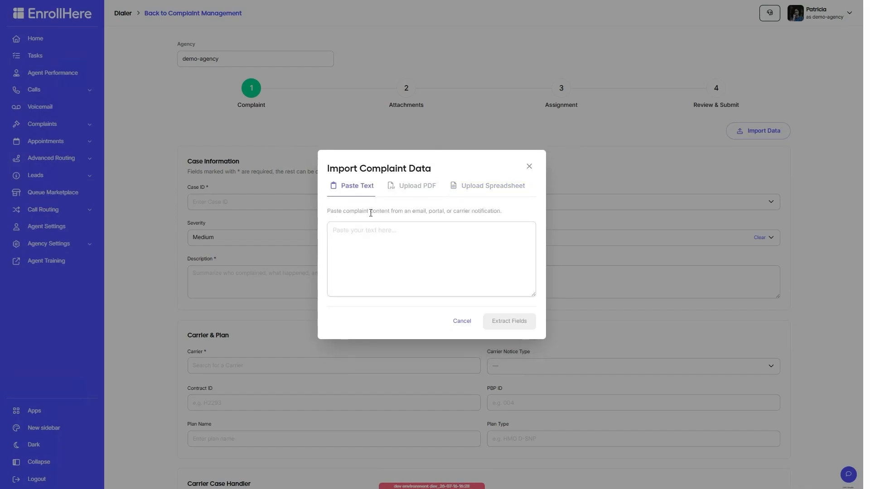
- Copy the selected email text from TestEmail.txt in Notepad, paste it into the complaint import in Chrome, and extract its fields
key("alt+Tab")
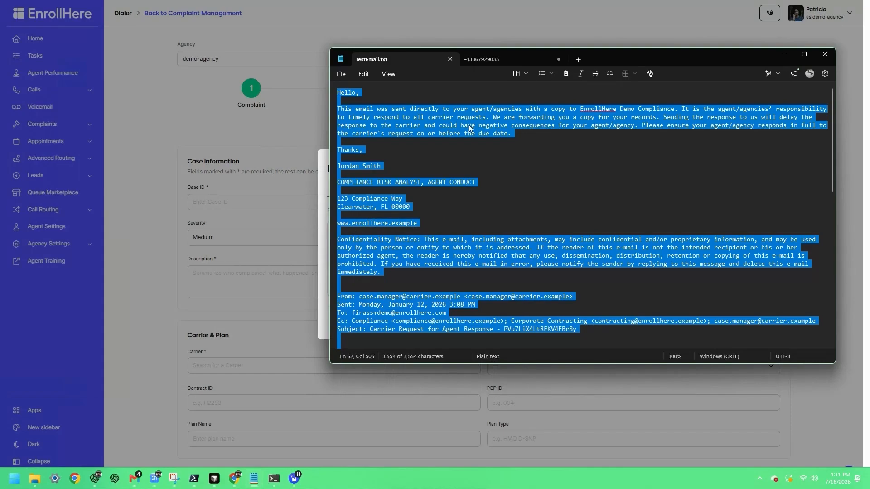
right_click(470, 129)
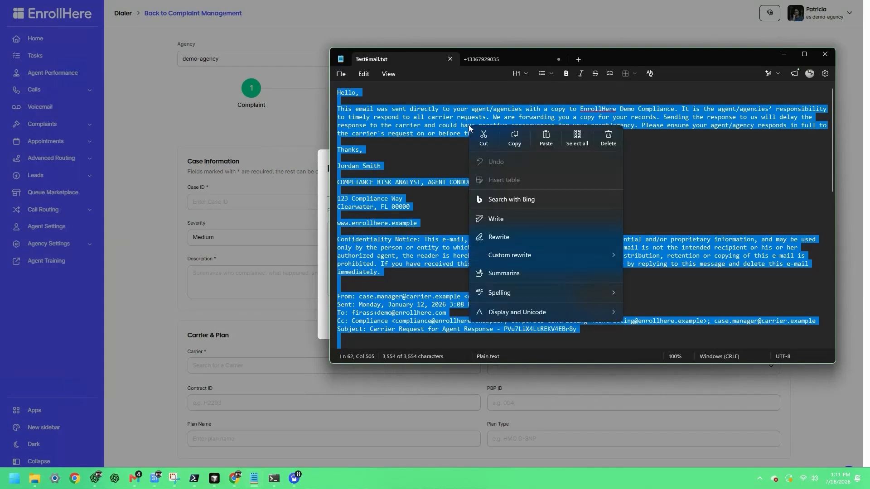
left_click(520, 138)
key("alt+Tab")
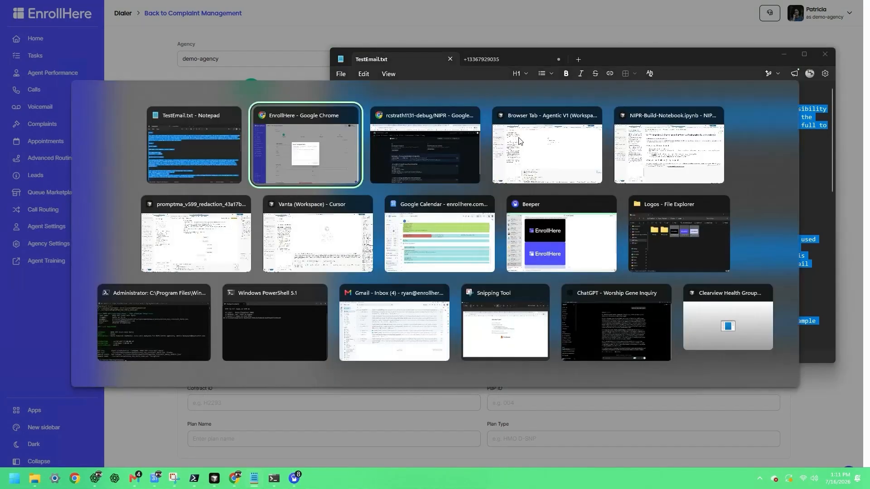
left_click(422, 235)
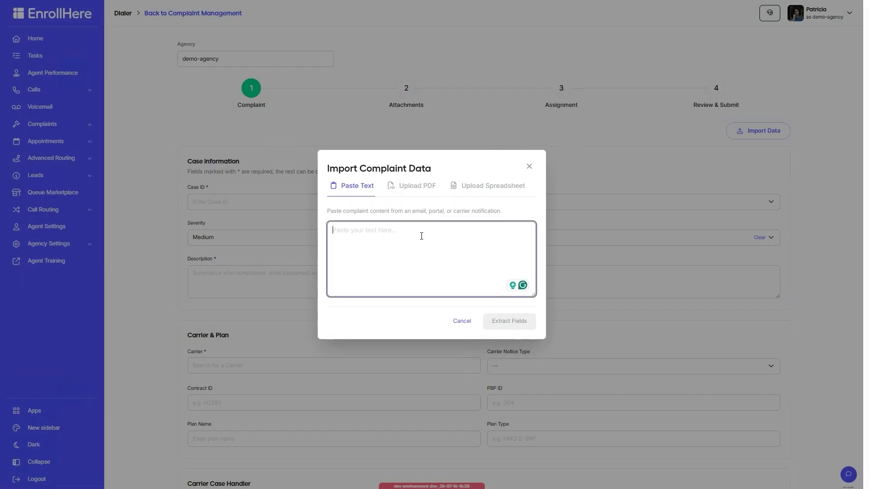
key("ctrl+v")
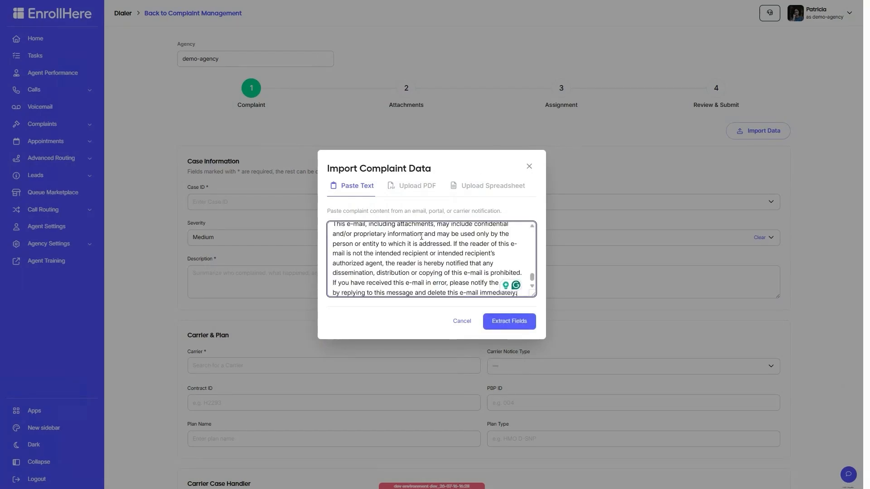
left_click(526, 328)
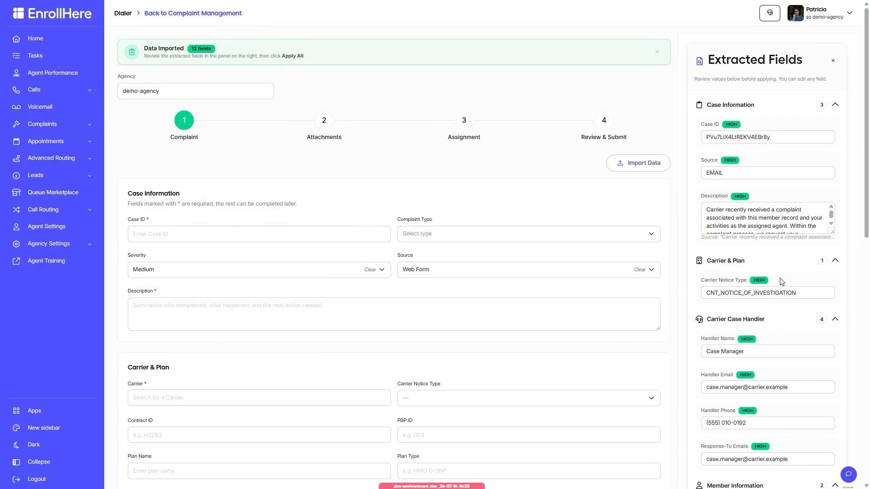
- Review the extracted fields and apply all of them to the complaint form
scroll(780, 281, "down", 15)
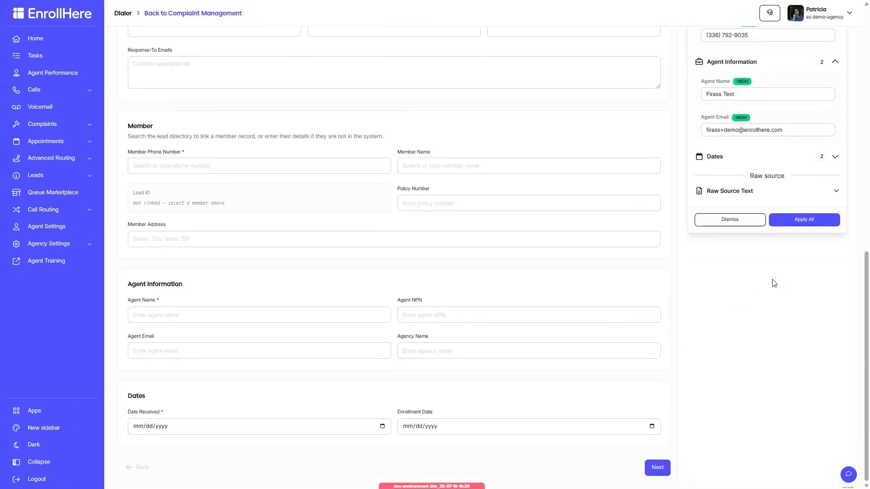
scroll(779, 288, "up", 2)
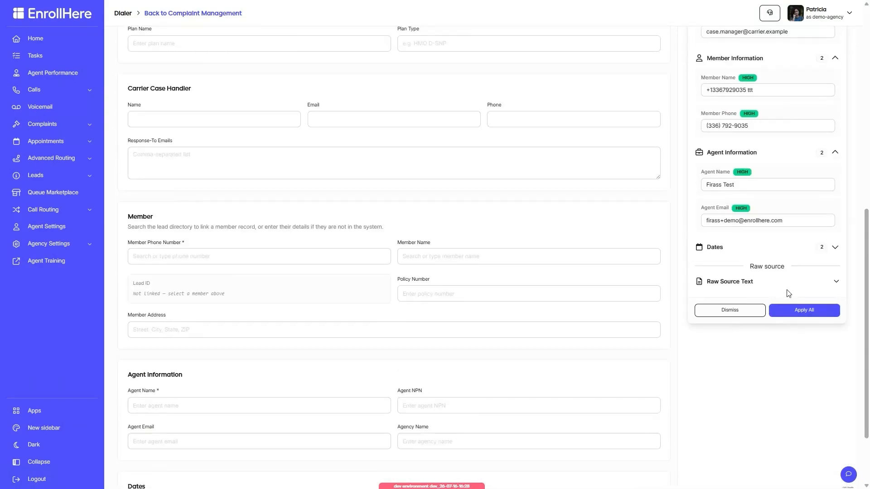
left_click(812, 315)
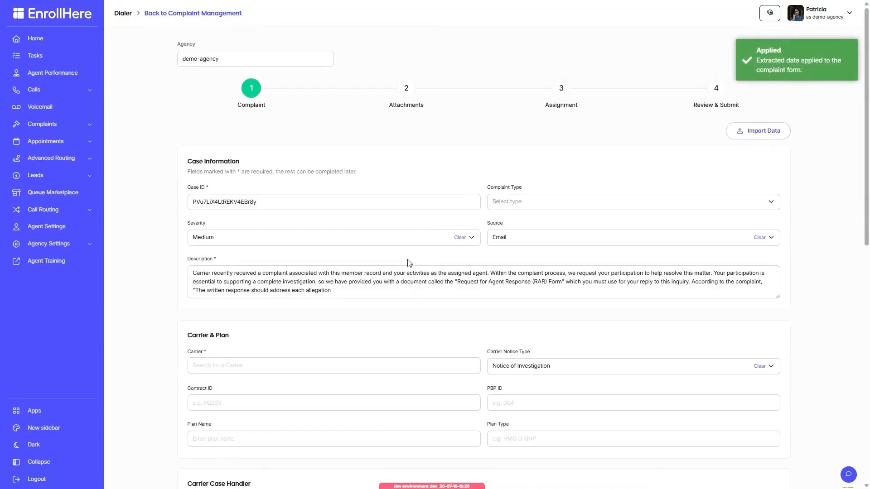
- Set the carrier in the complaint's Carrier & Plan section to Aetna
scroll(351, 196, "down", 1)
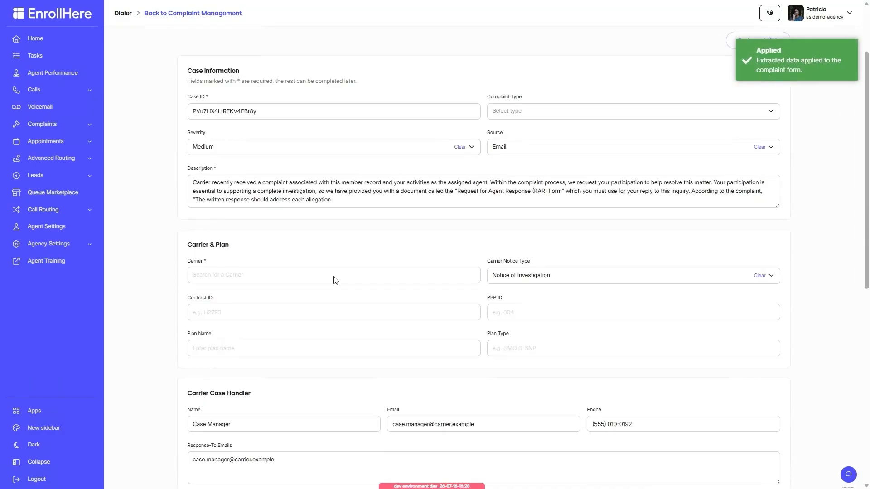
left_click(288, 275)
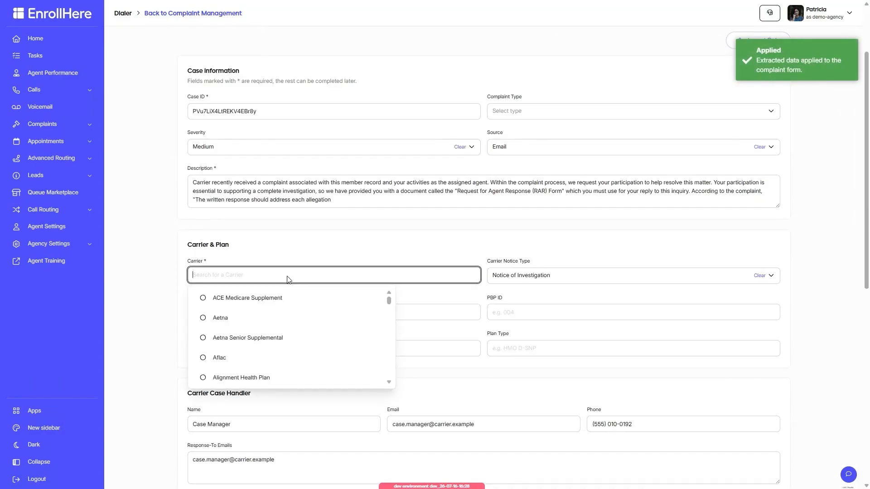
left_click(263, 320)
- Link the complaint to the member record suggested for the member phone number
scroll(602, 240, "down", 2)
scroll(602, 240, "down", 3)
left_click(408, 340)
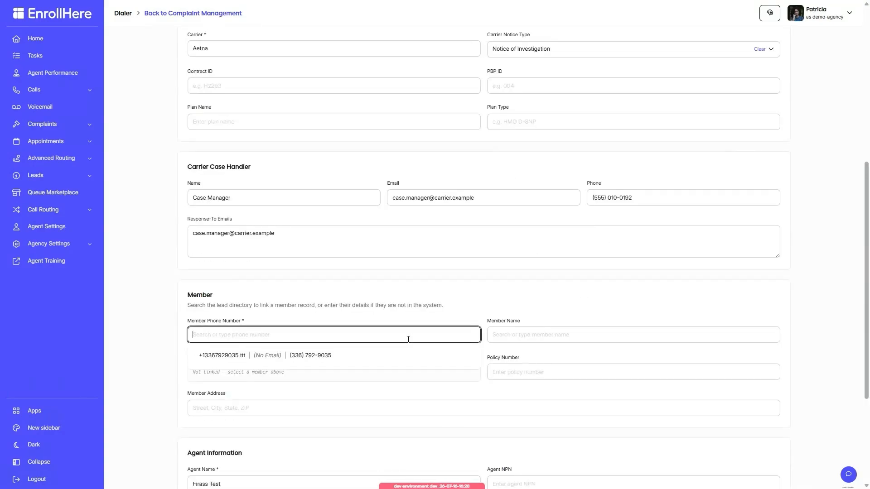
left_click(372, 358)
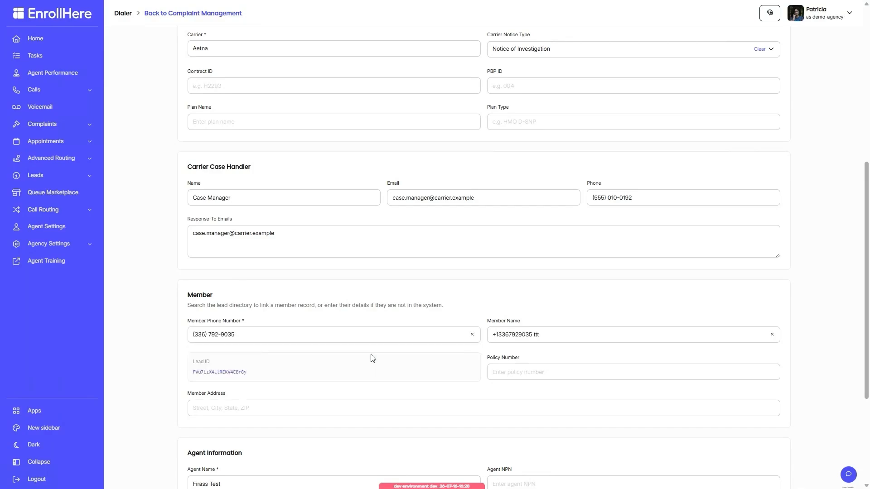
scroll(373, 363, "down", 4)
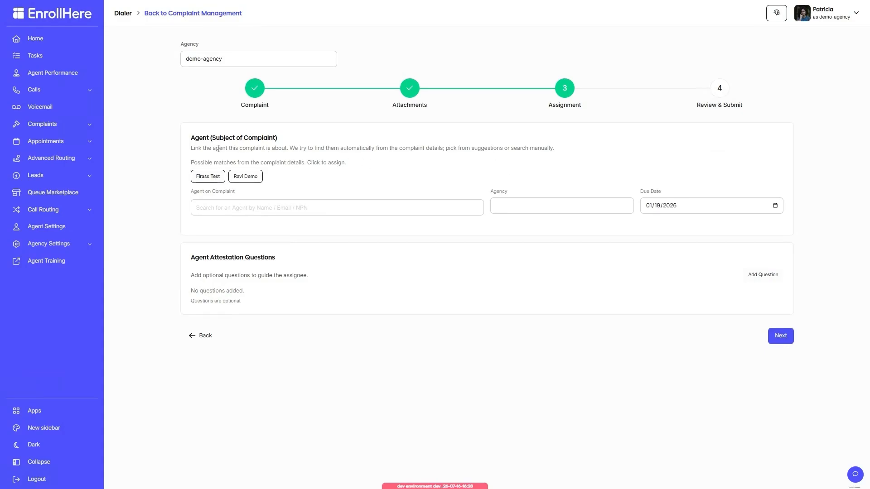
left_click(214, 177)
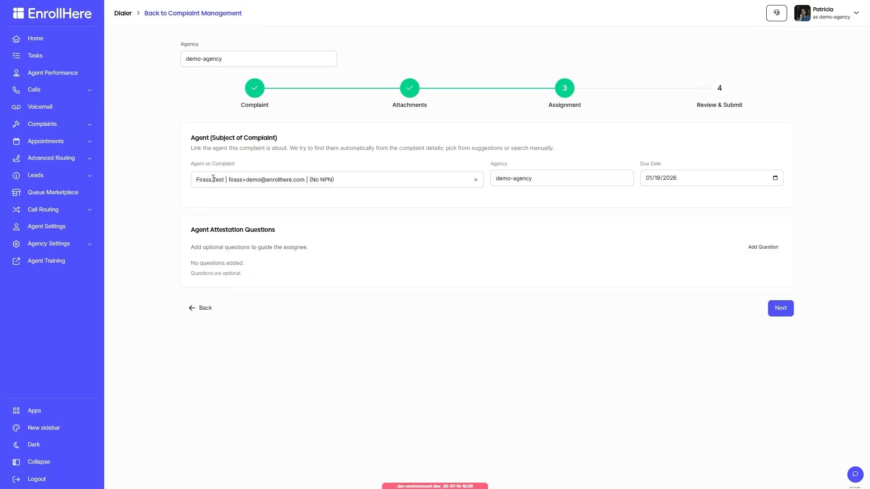
left_click(385, 180)
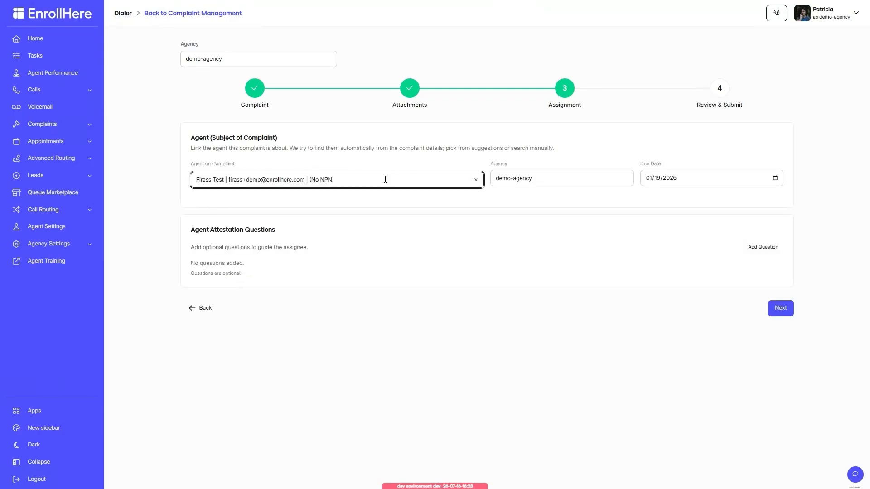
left_click(476, 180)
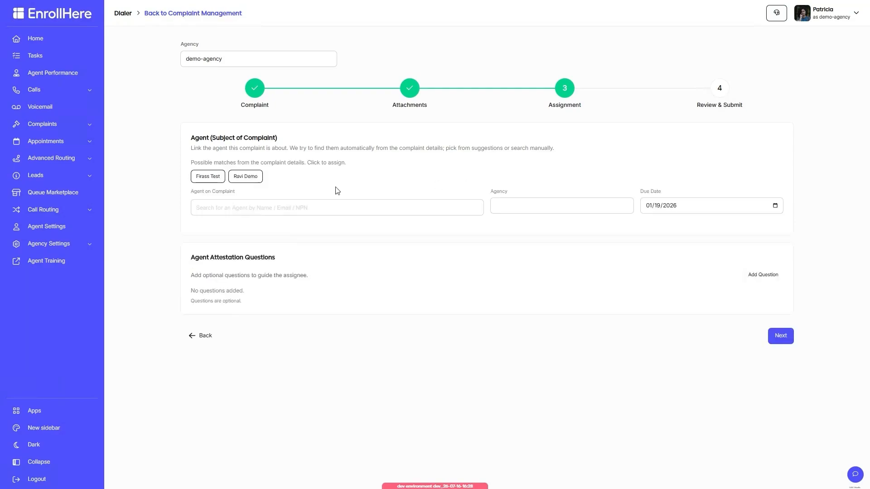
- Assign the first suggested agent to the complaint and add the attestation question "Can you confirmrm that you made sure the member's doctor was in network?"
left_click(288, 208)
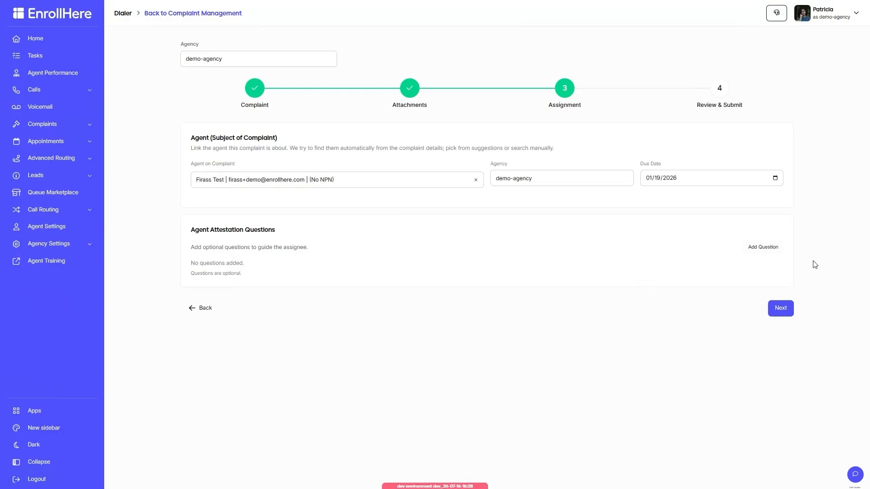
left_click(776, 250)
left_click(305, 267)
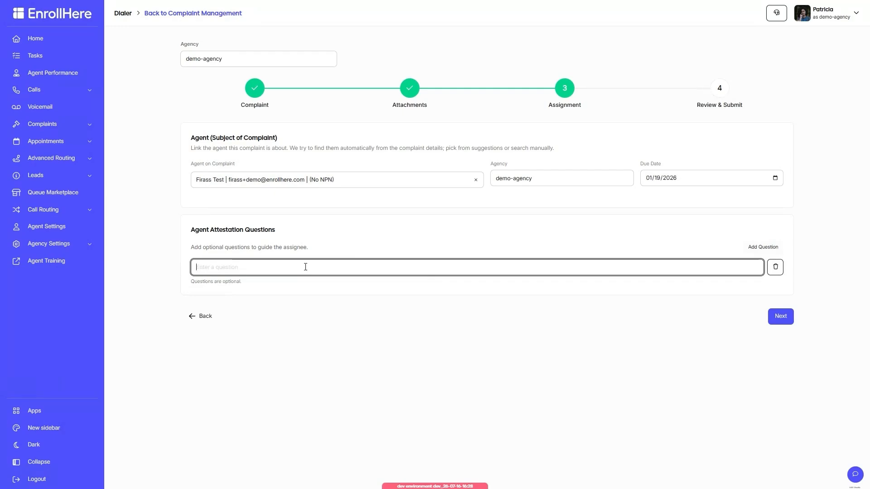
type("Can you confirm that the member's doctor was in network?")
- Proceed to the final review, check the complaint's summary through the attachments and attestation questions, and submit the complaint
left_click(781, 317)
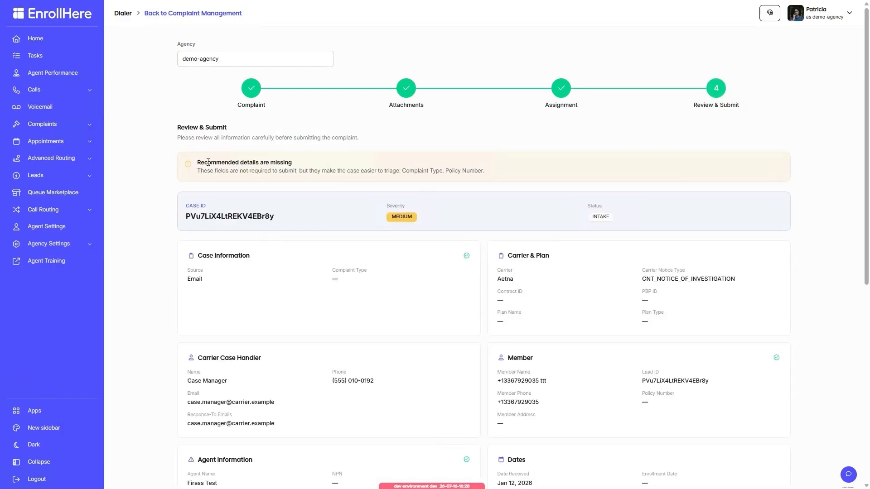
scroll(575, 150, "down", 7)
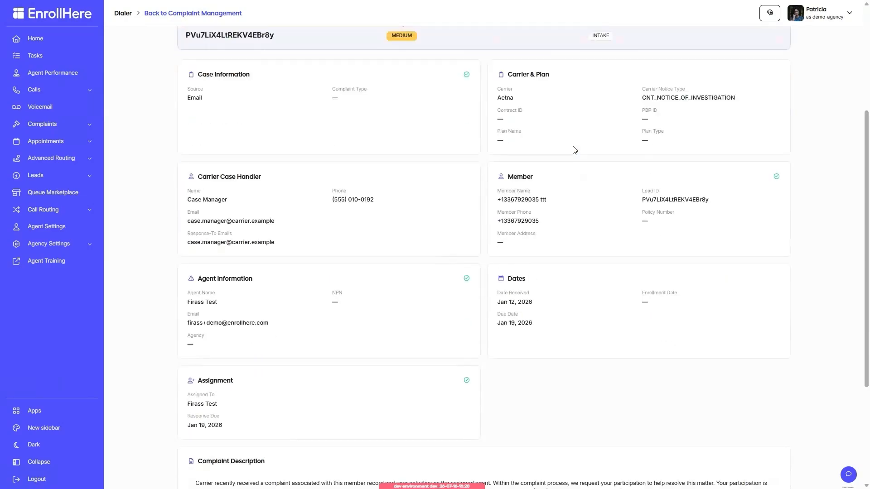
scroll(574, 150, "down", 1)
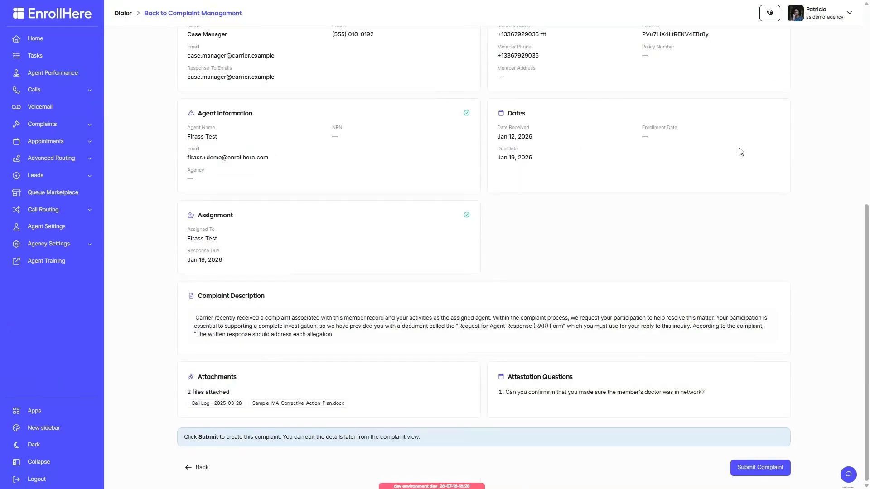
scroll(558, 273, "up", 3)
scroll(558, 273, "down", 7)
left_click(767, 476)
- Open the newest case in the recent complaints list and examine its details, assigned agent, hierarchy placement, attestation questions and attachments
left_click(140, 254)
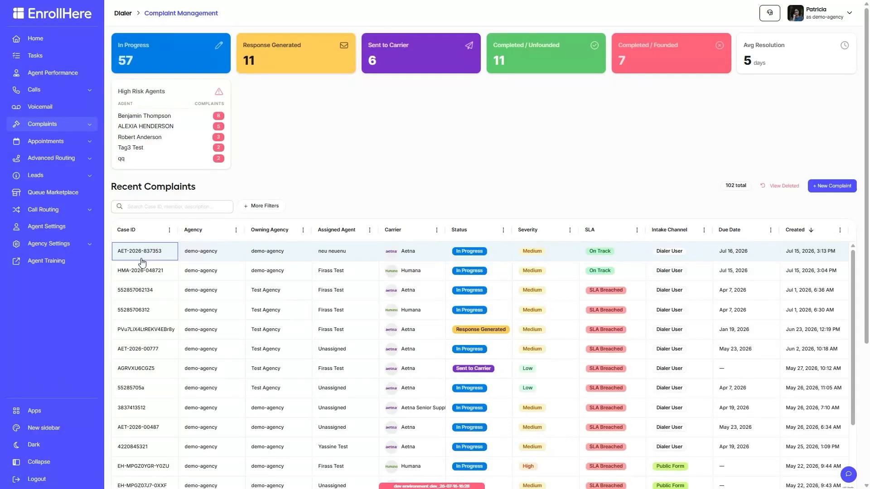
left_click(143, 256)
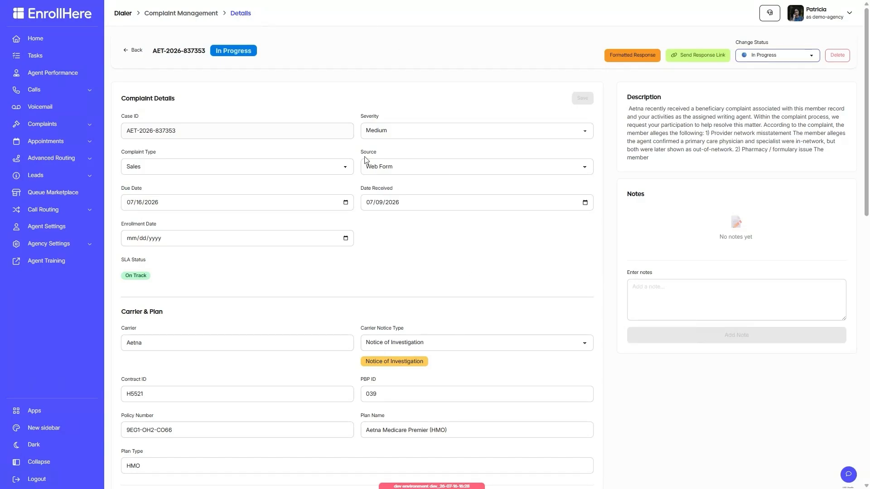
scroll(453, 146, "down", 13)
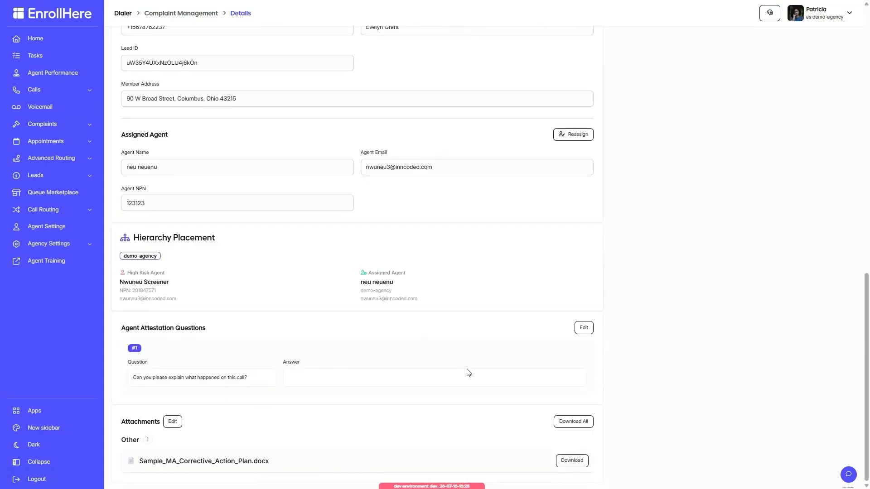
scroll(483, 373, "up", 7)
scroll(483, 373, "up", 7)
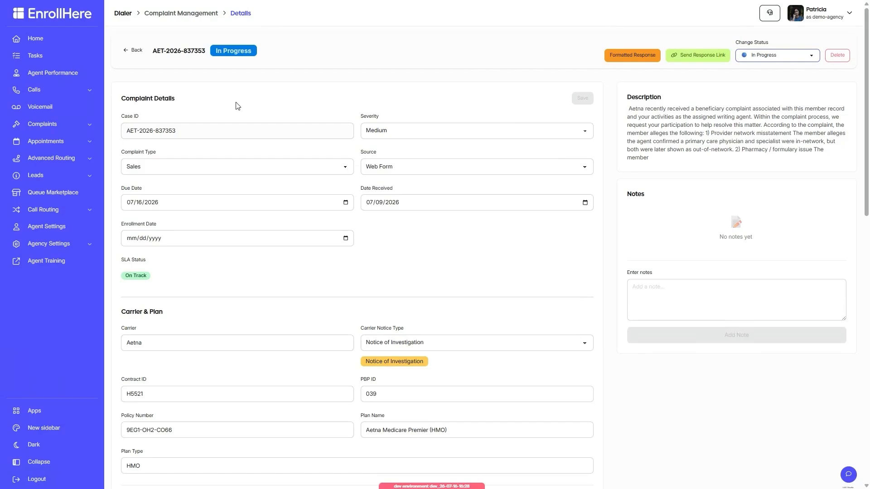
scroll(482, 224, "down", 15)
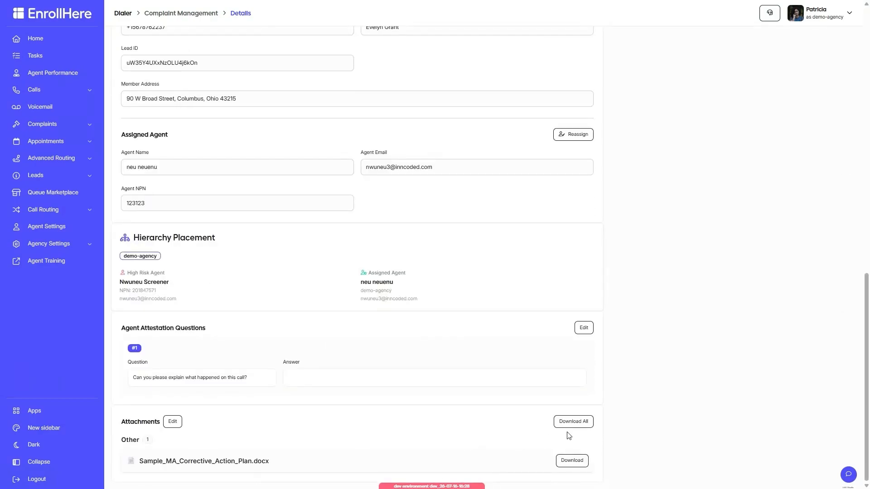
- Change the complaint's status to Response Generated
scroll(356, 377, "up", 15)
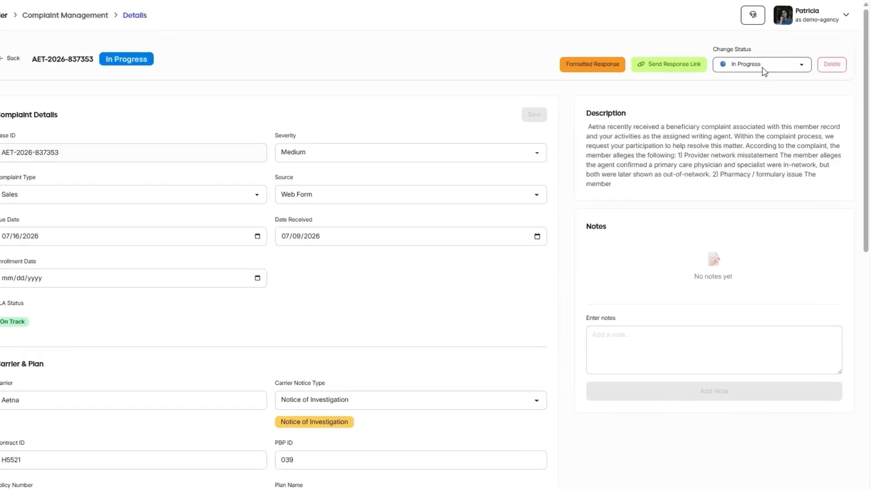
left_click(764, 70)
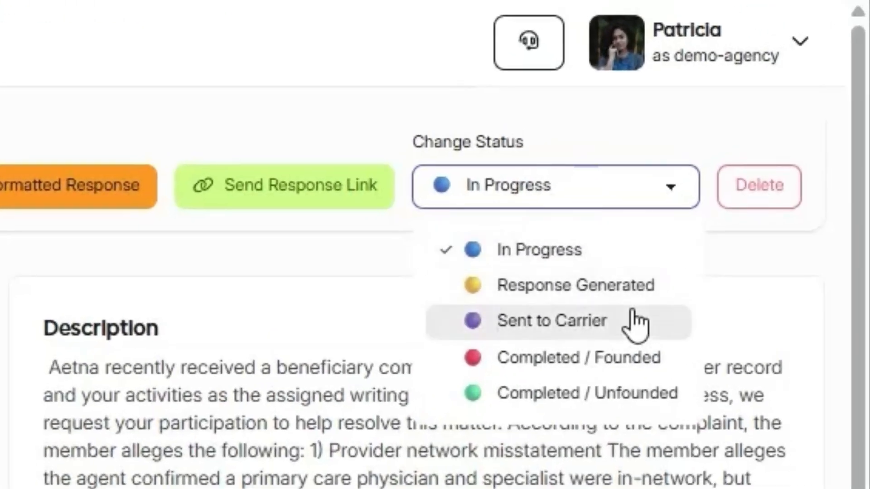
left_click(651, 290)
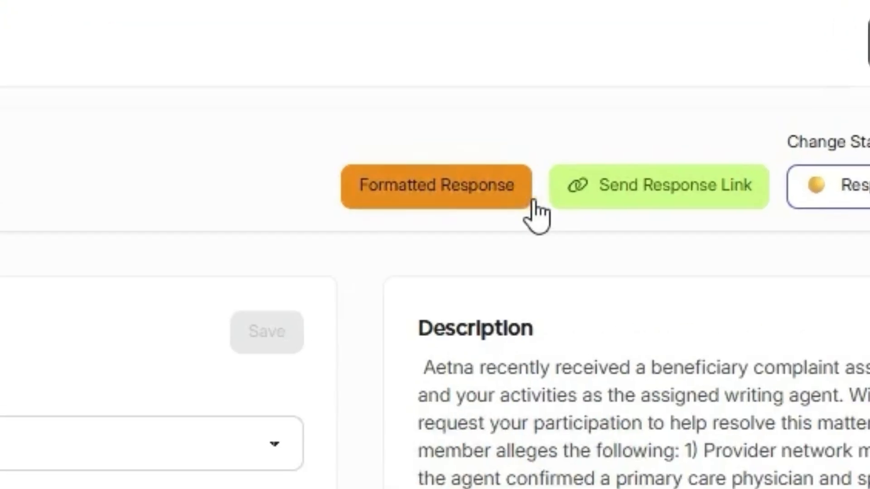
- Open the formatted carrier response builder and examine the preview of the content that will be copied
left_click(465, 194)
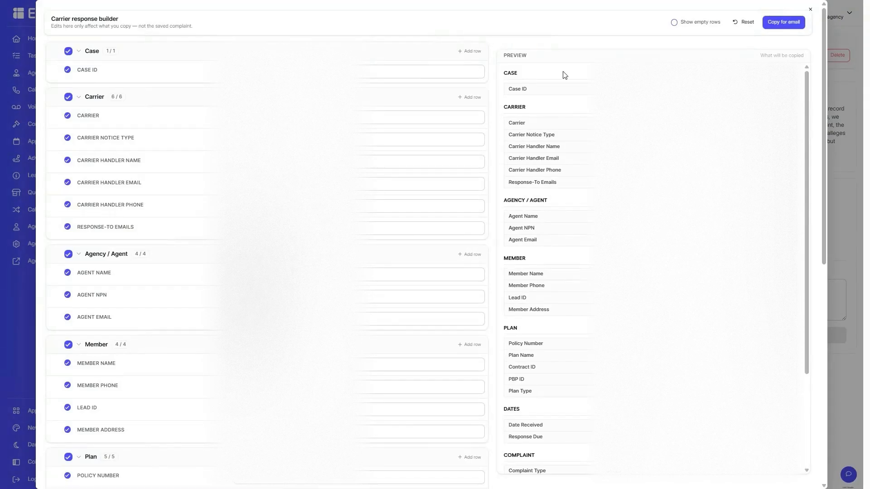
scroll(586, 284, "down", 3)
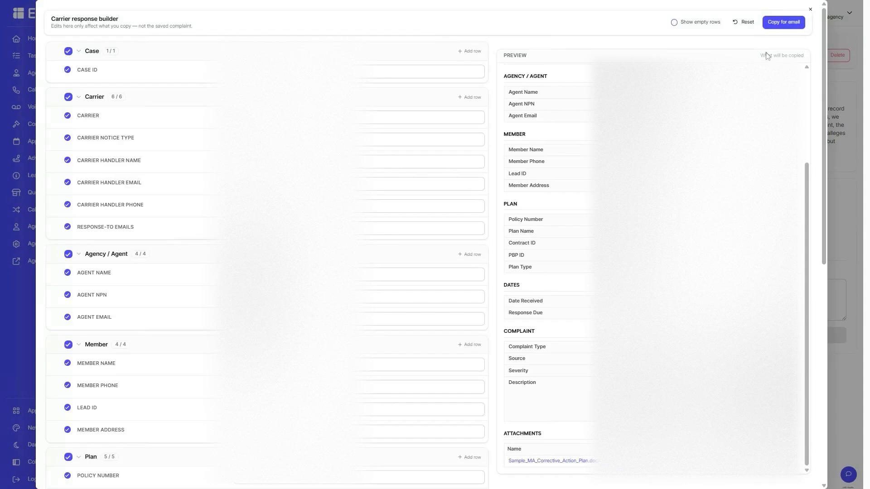
- Check the carrier response builder's sections and attachments, and copy the formatted response for email
scroll(582, 465, "down", 5)
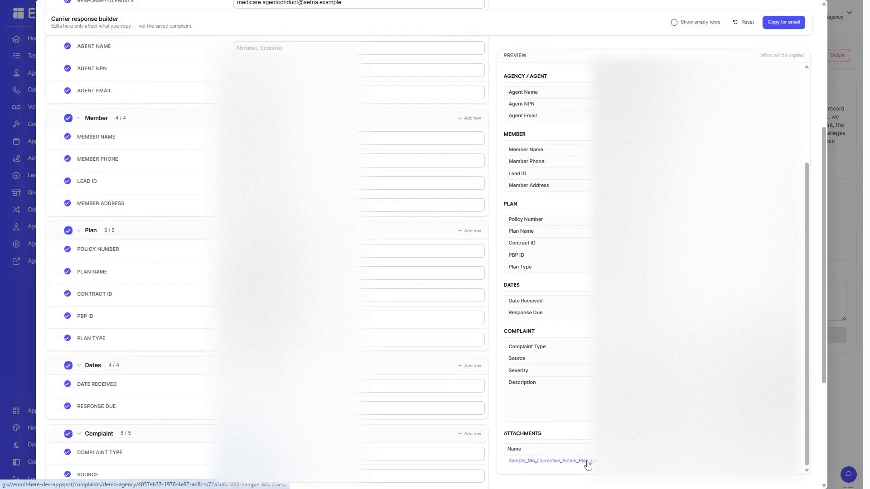
scroll(592, 361, "up", 3)
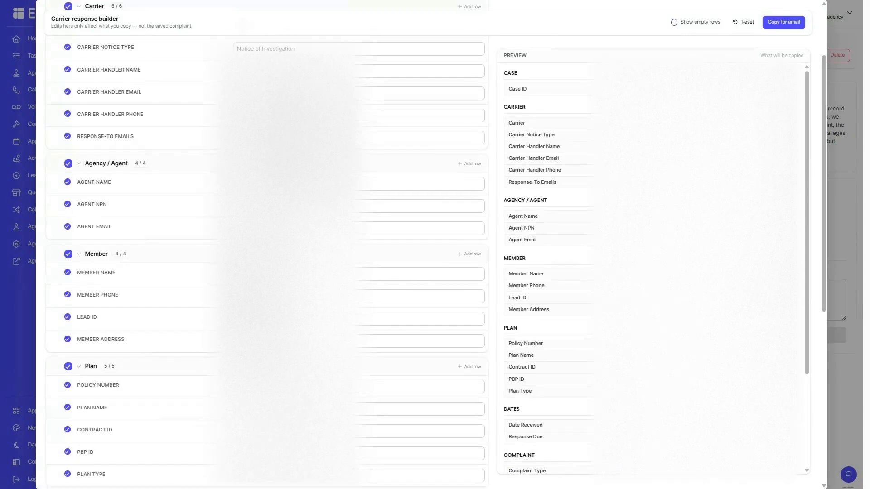
left_click(782, 27)
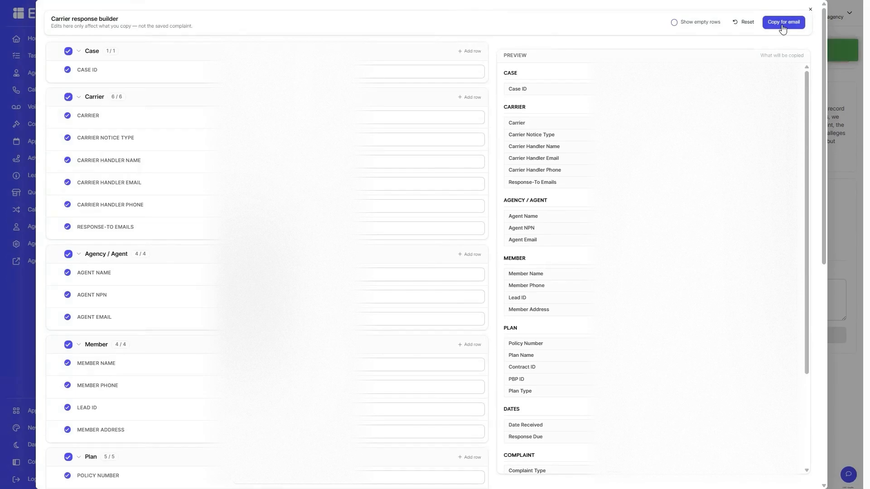
- Switch to Notepad, paste the copied carrier response into the empty untitled document, and return to the complaint with the response builder closed
key("alt+Tab")
left_click(572, 61)
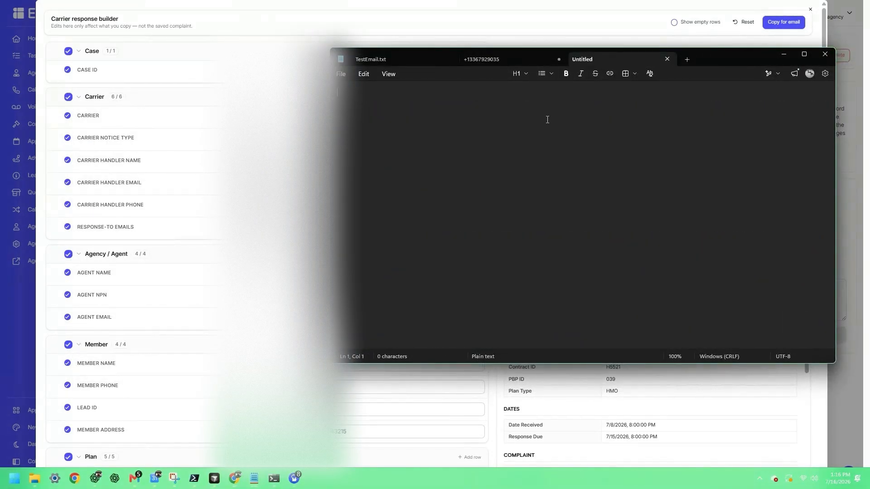
key("ctrl+v")
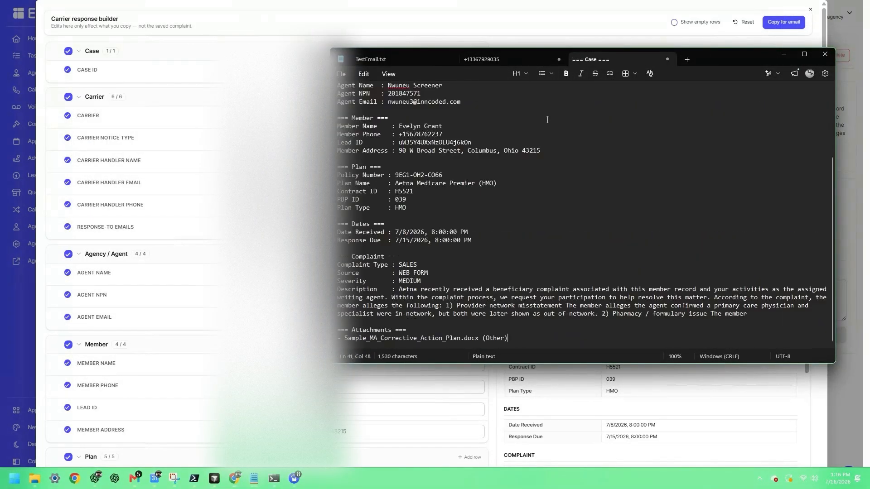
left_click(789, 55)
left_click_drag(826, 104, 815, 14)
key("Escape")
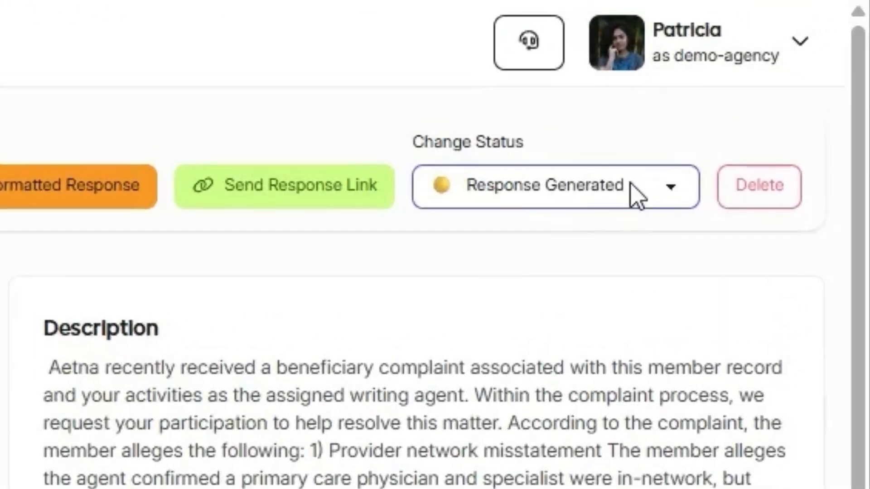
- Change the complaint's status to Completed / Founded and return to the recent complaints list
left_click(624, 186)
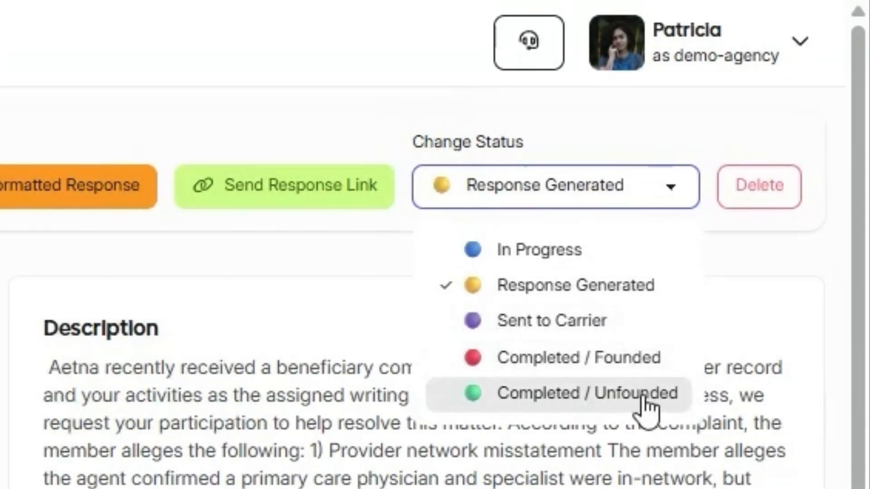
left_click(617, 362)
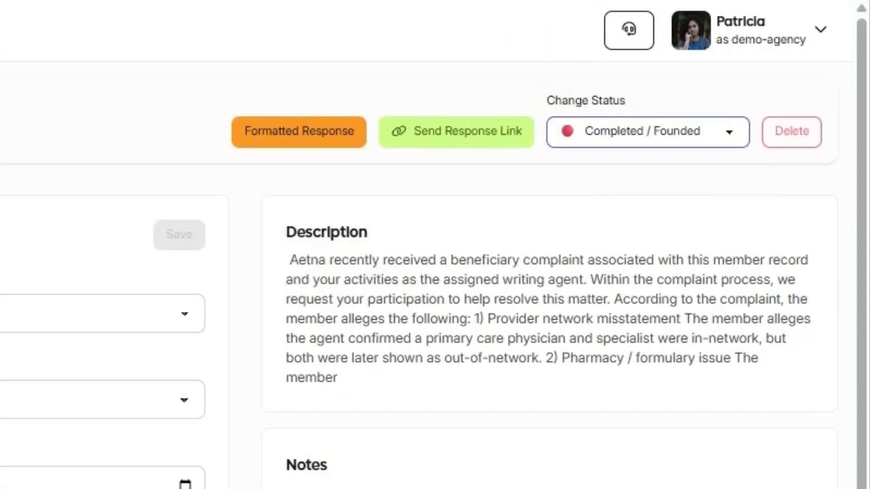
left_click(131, 51)
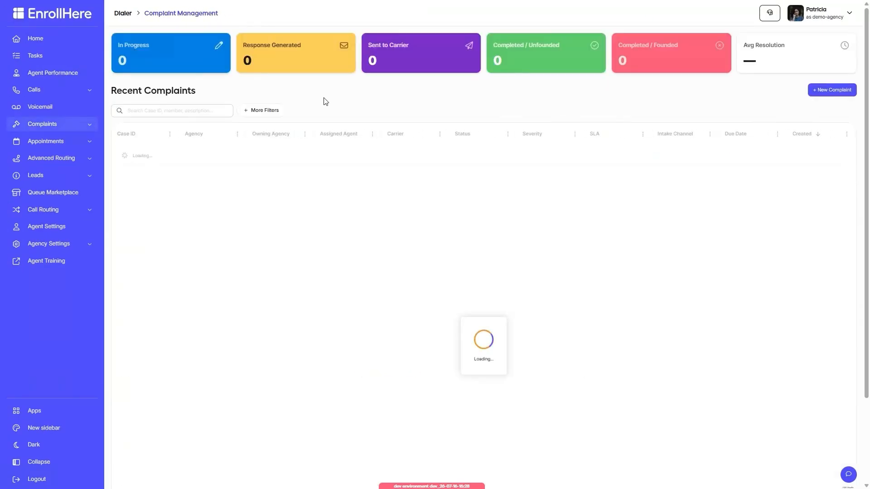